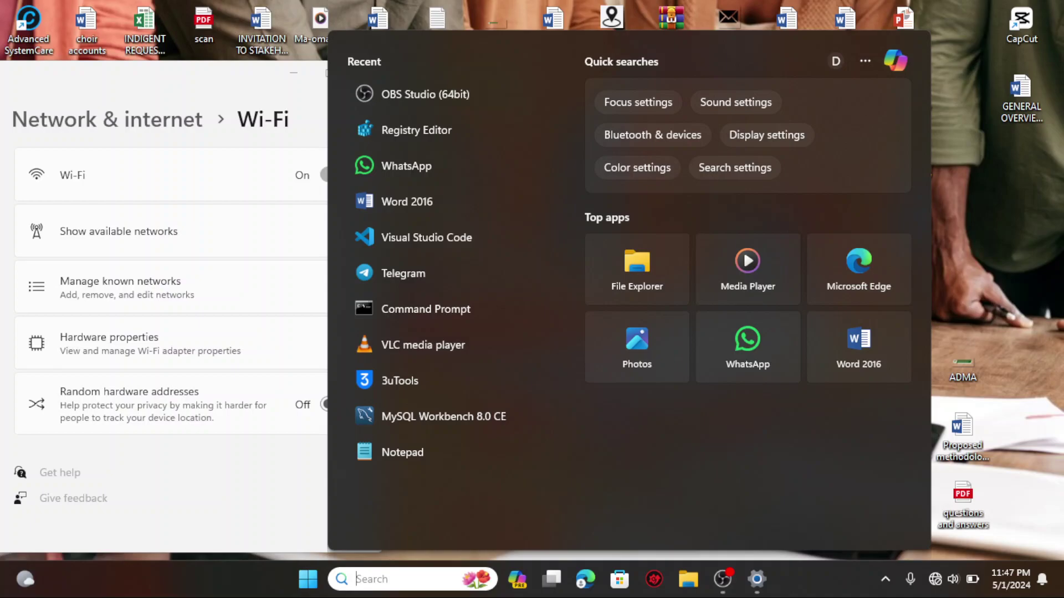
# Search for 'registr' and launch Registry Editor from the results
pyautogui.write('registr')
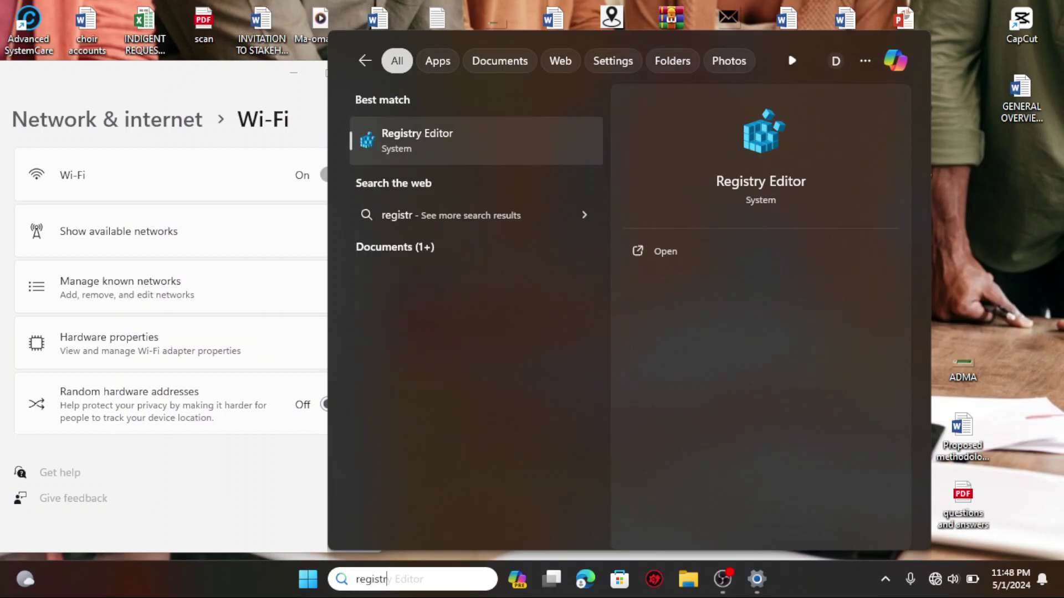
pyautogui.click(443, 134)
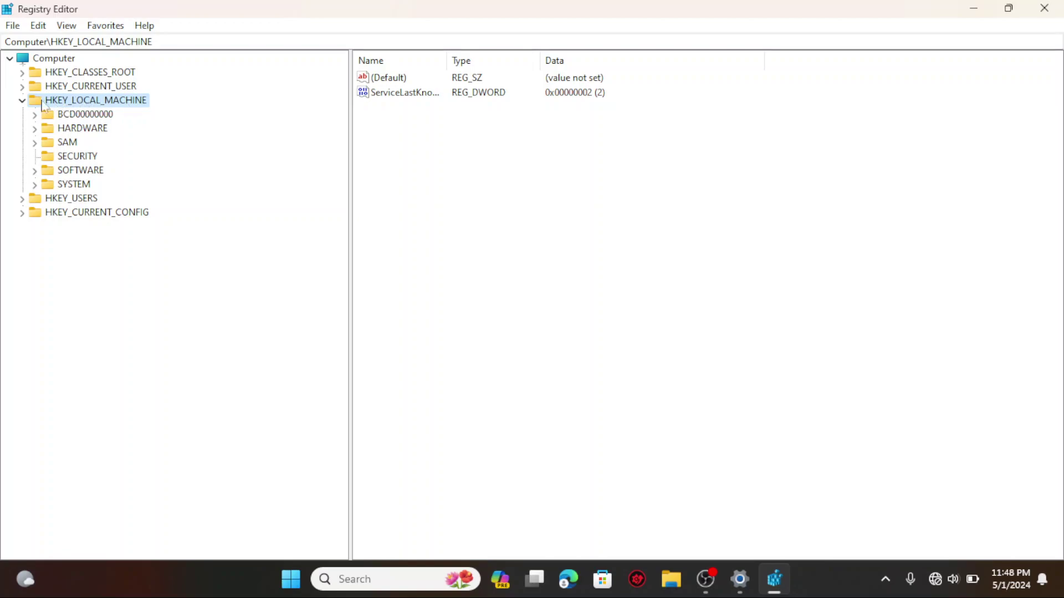
# Expand HKEY_LOCAL_MACHINE > SYSTEM > CurrentControlSet > Services in the key tree
pyautogui.click(22, 101)
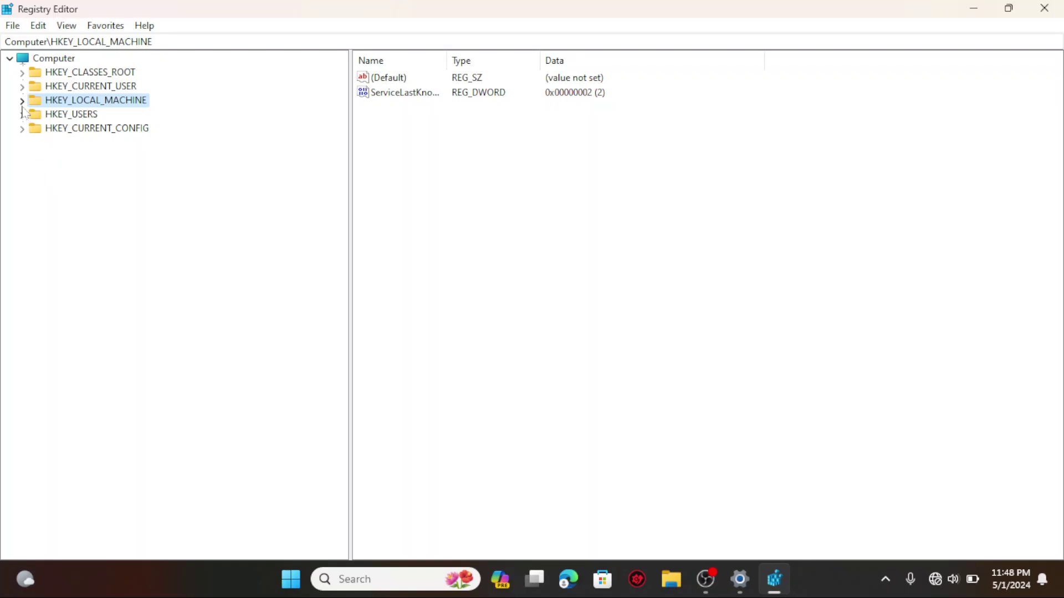
pyautogui.click(23, 104)
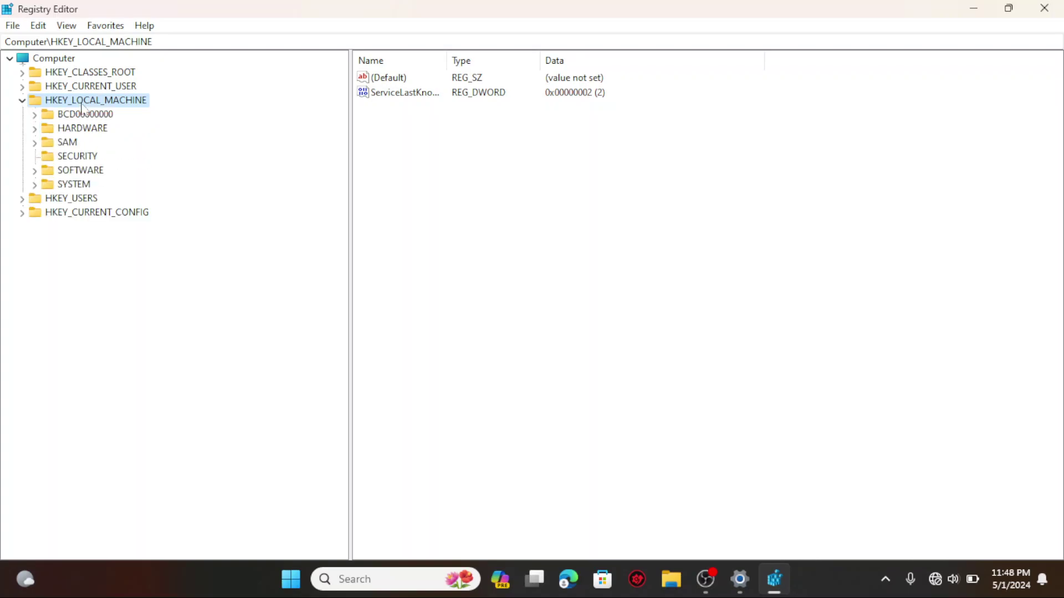
pyautogui.click(34, 184)
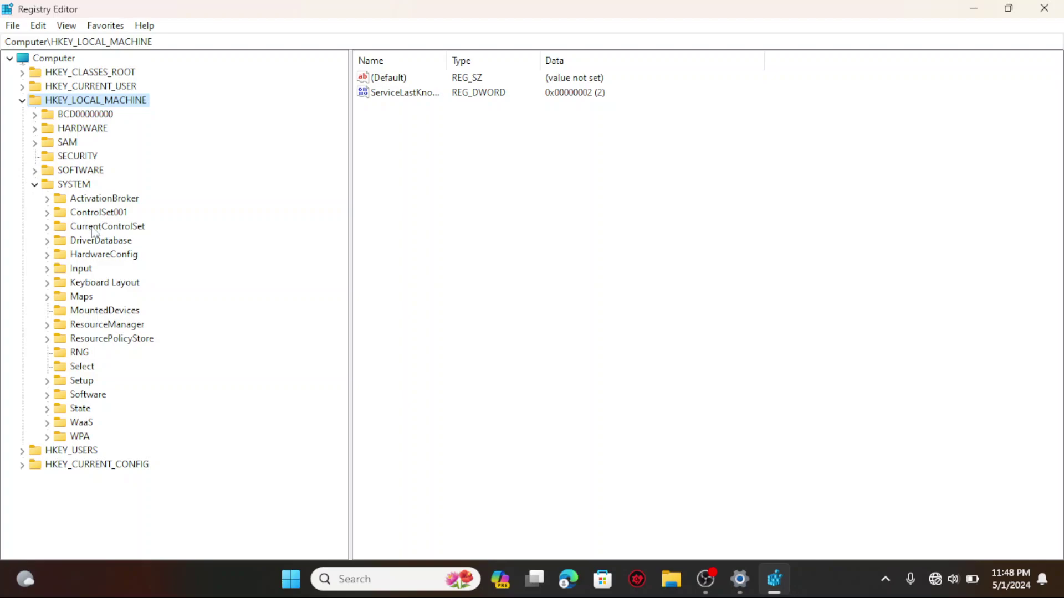
pyautogui.click(47, 227)
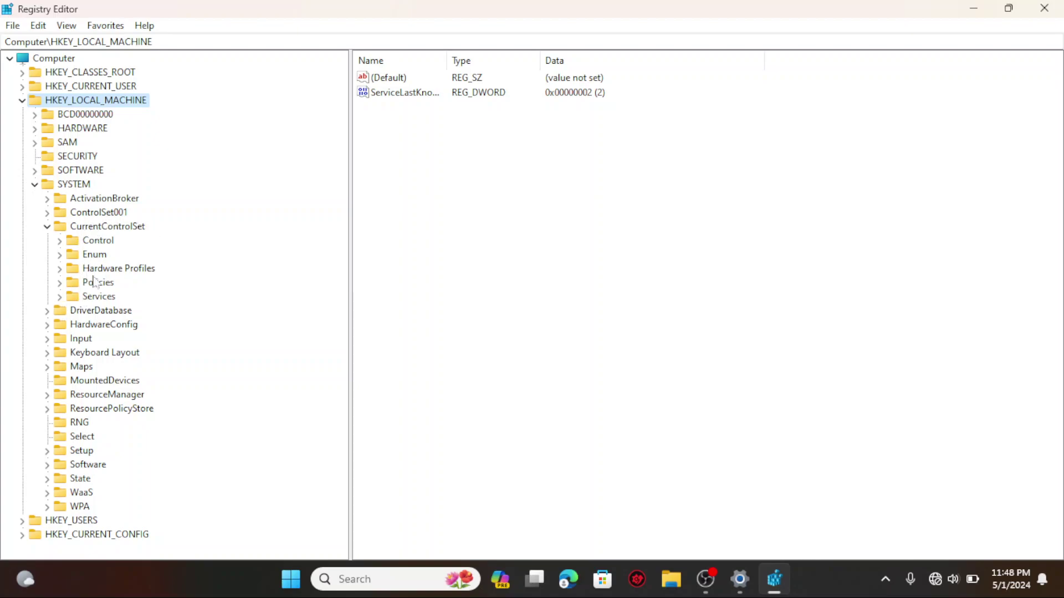
pyautogui.click(60, 298)
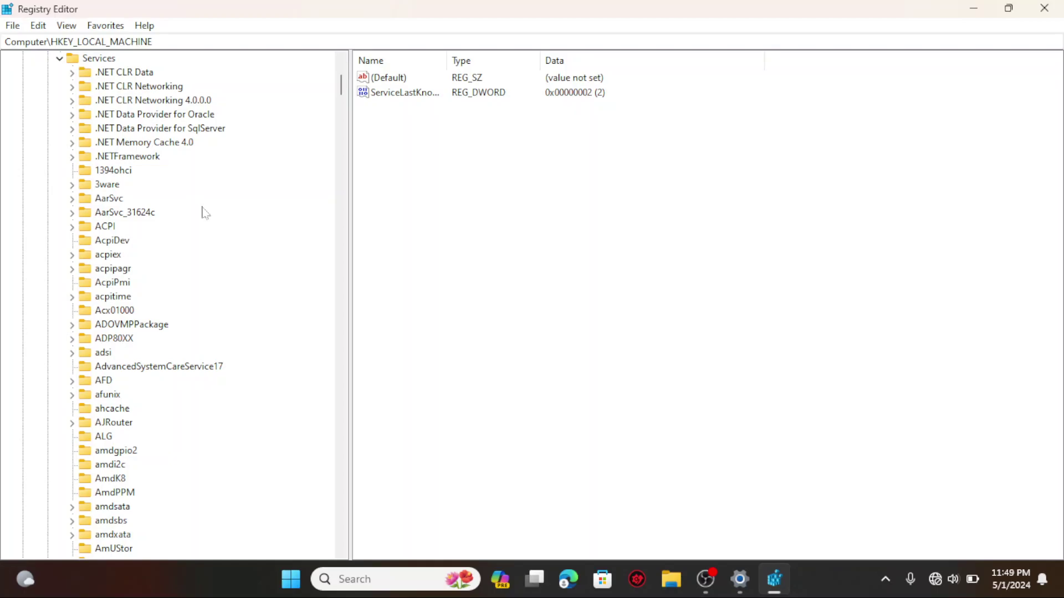
# Scroll the Services list to RasMan and expand RasMan and its PPP subkey
pyautogui.scroll(-3, 236, 323)
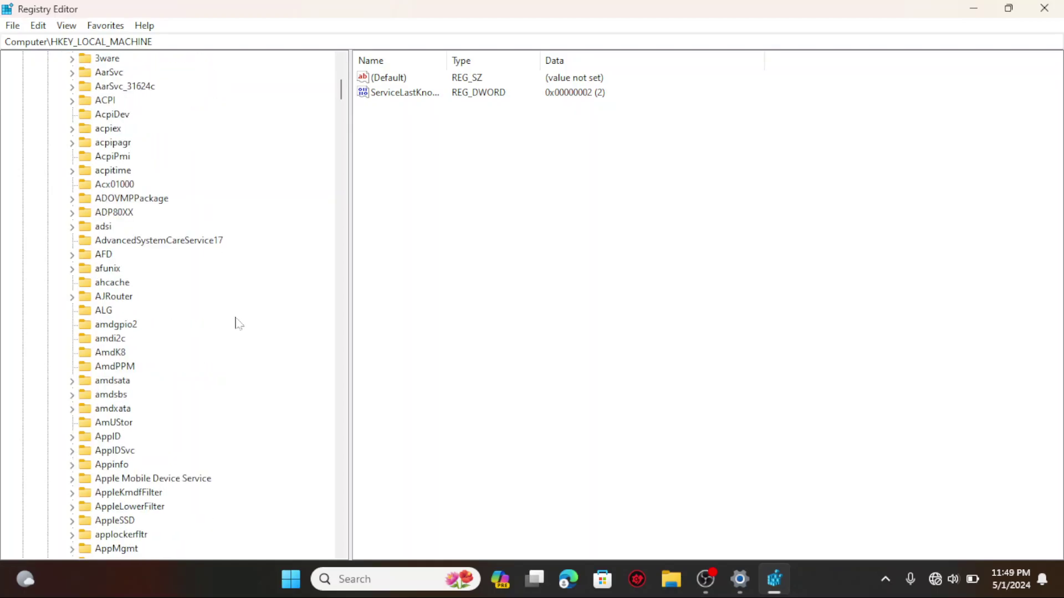
pyautogui.scroll(2, 237, 323)
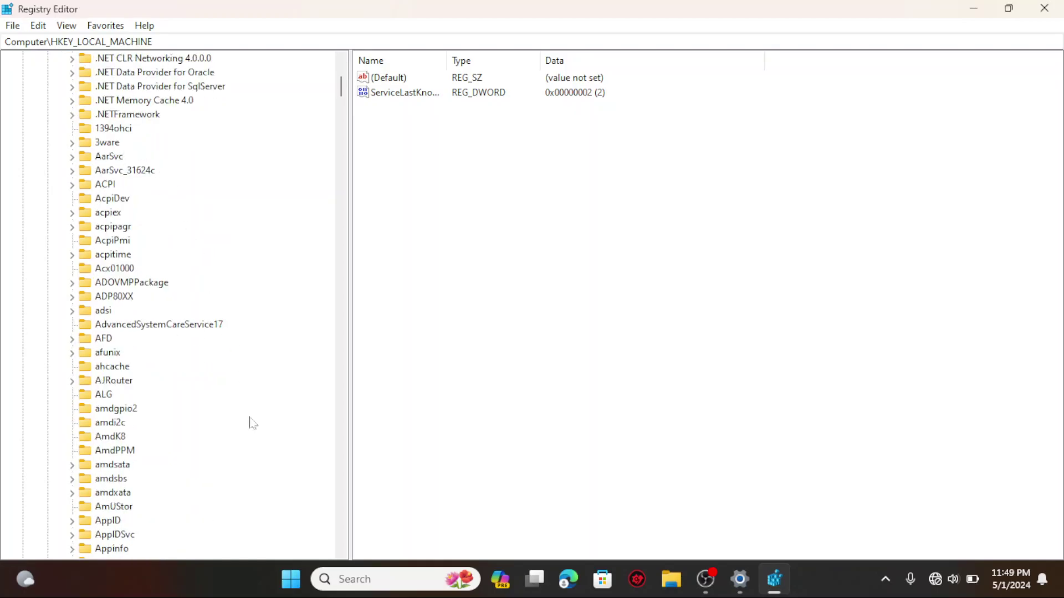
pyautogui.scroll(-20, 250, 423)
pyautogui.scroll(-20, 250, 423)
pyautogui.scroll(-4, 250, 422)
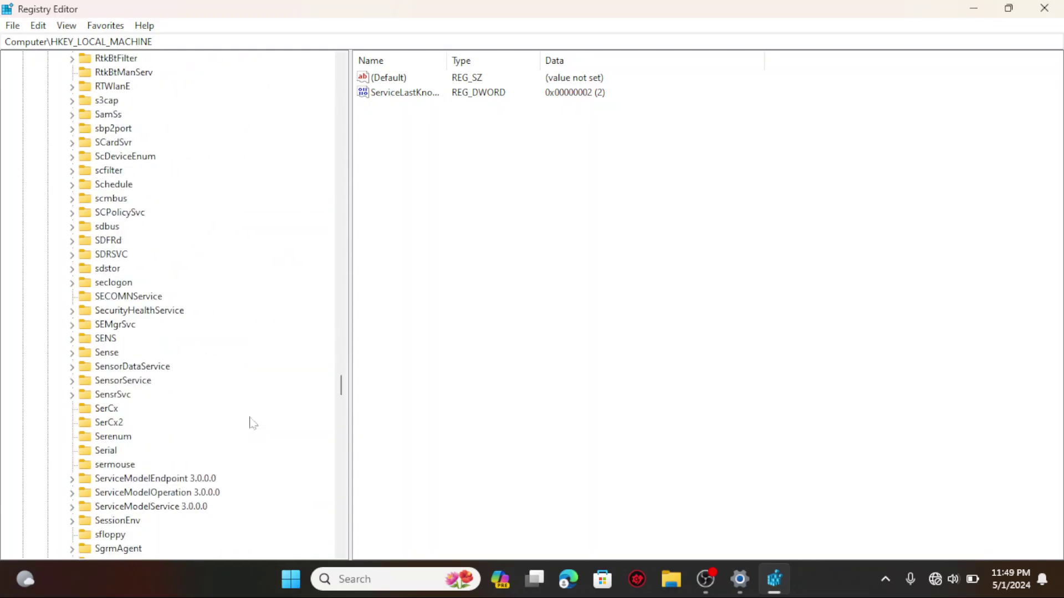
pyautogui.scroll(20, 250, 423)
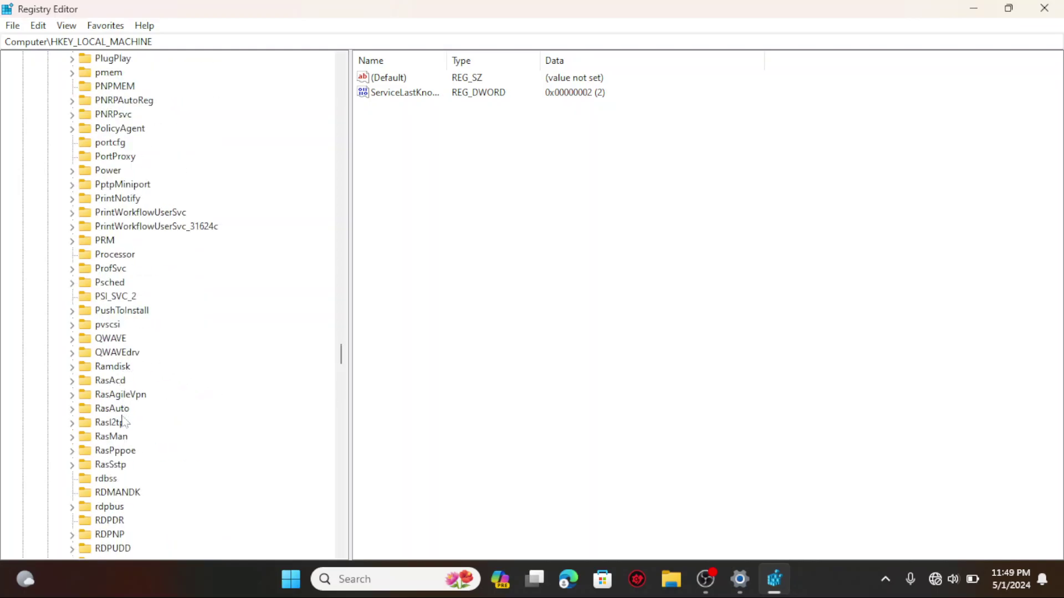
pyautogui.click(72, 438)
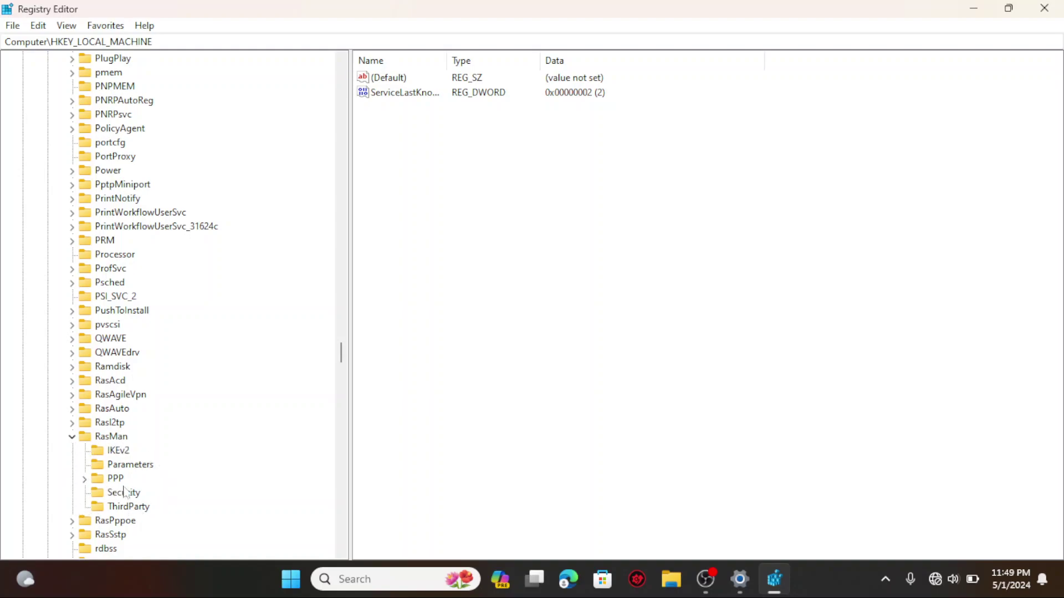
pyautogui.click(84, 480)
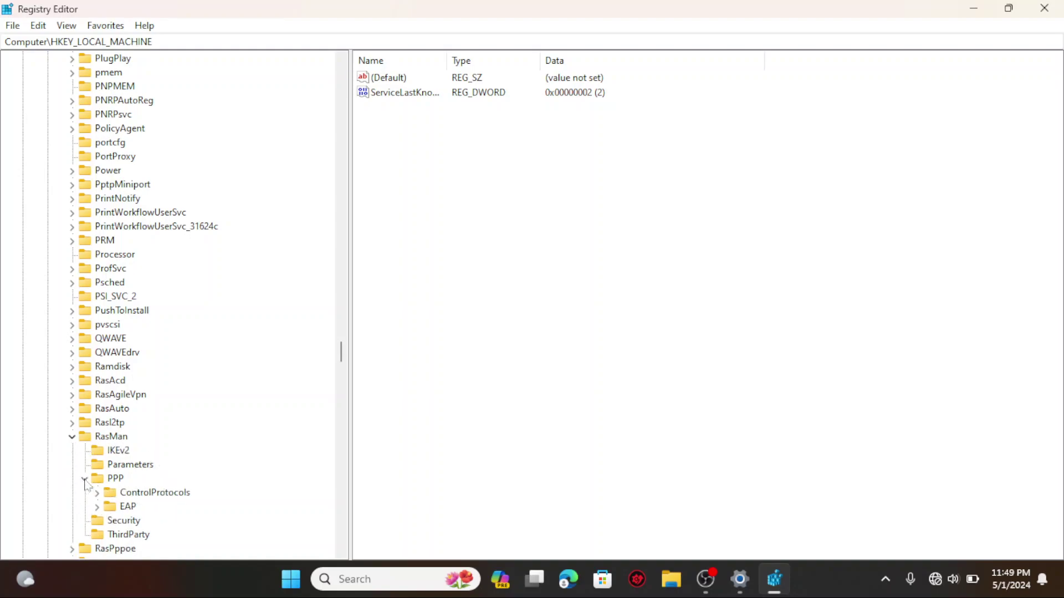
# Expand EAP and select its 13 subkey to list its values
pyautogui.scroll(-2, 174, 517)
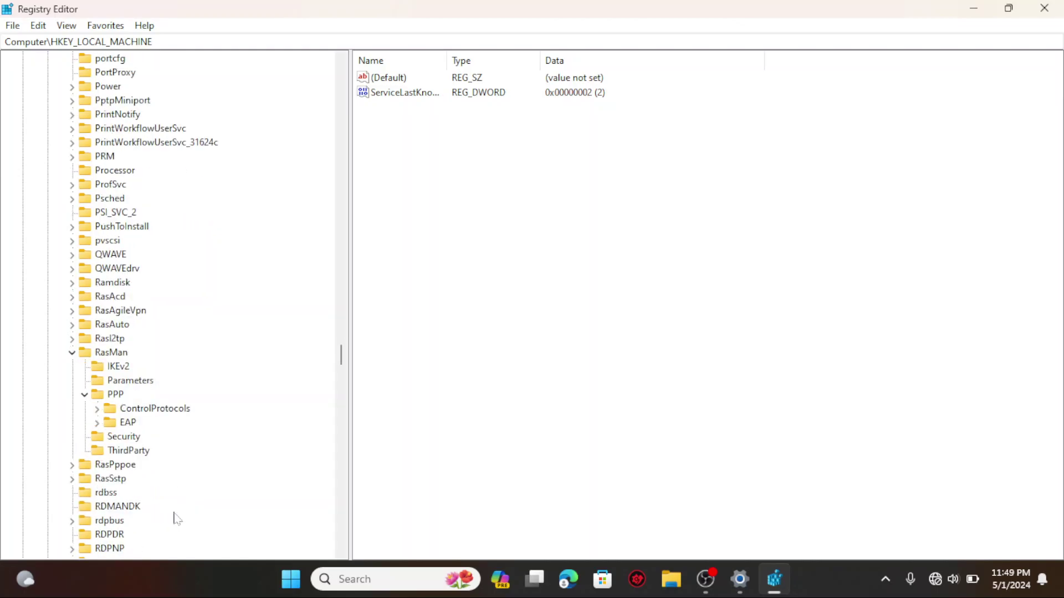
pyautogui.click(97, 423)
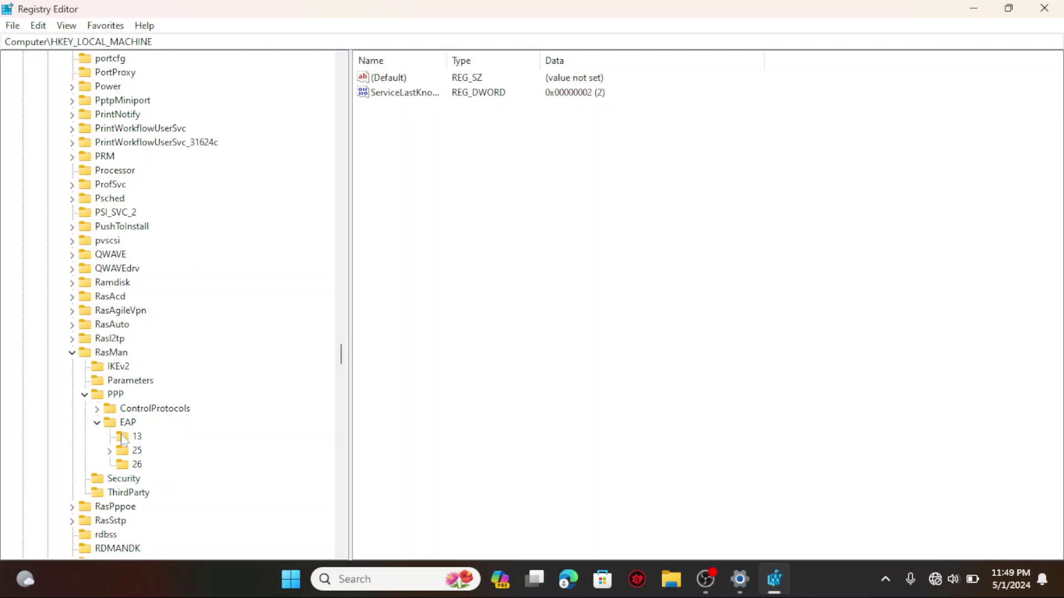
pyautogui.click(124, 437)
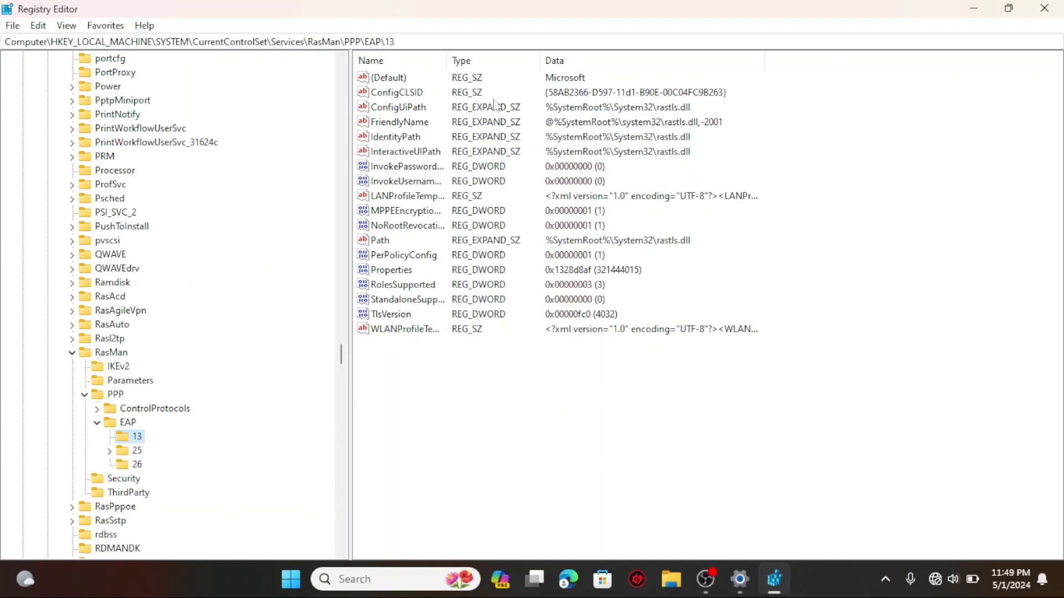
pyautogui.rightClick(427, 388)
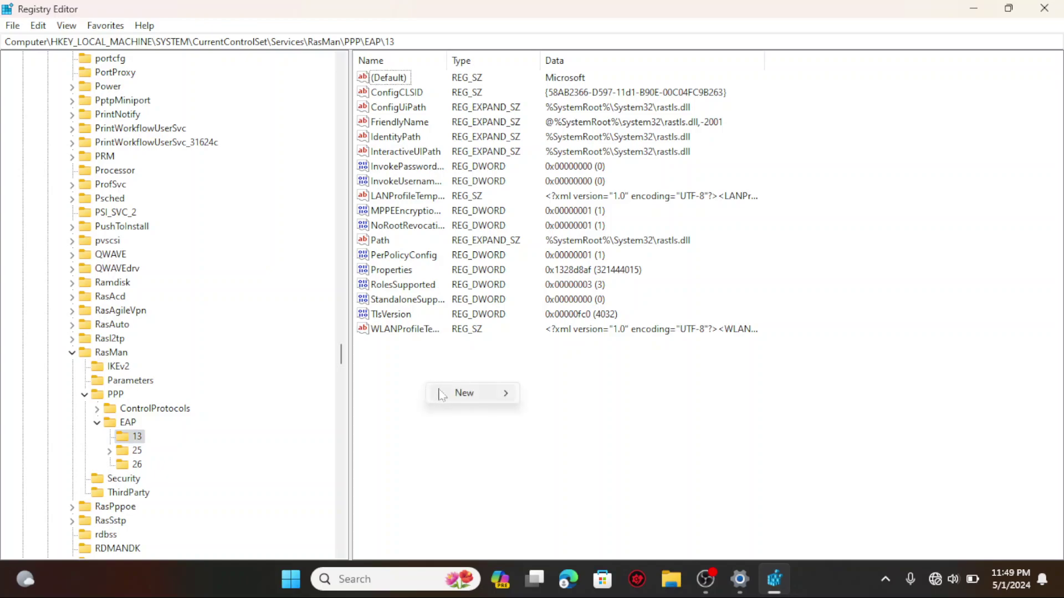
pyautogui.moveTo(444, 392)
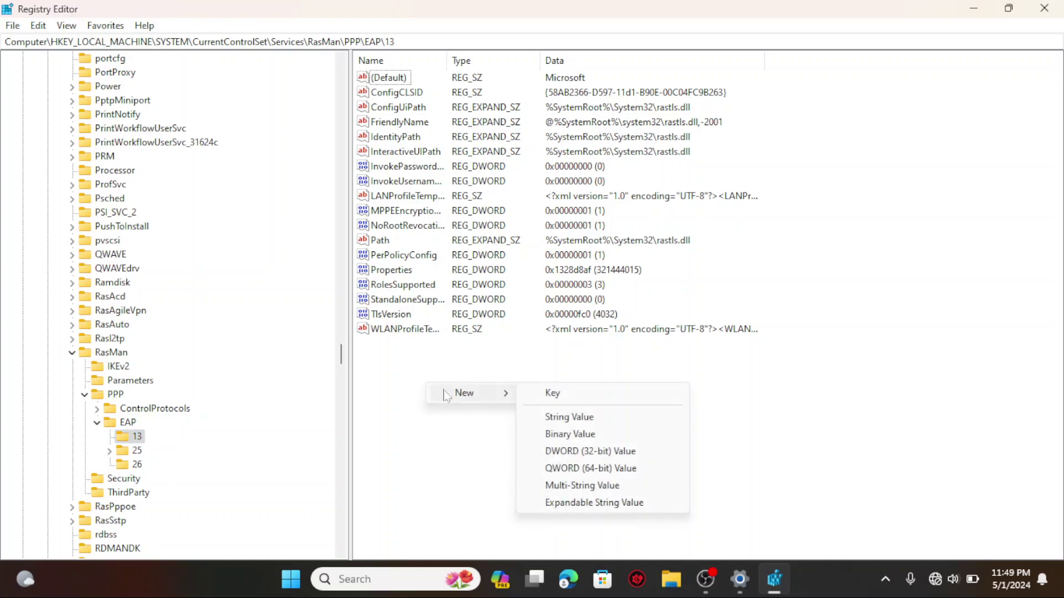
pyautogui.click(570, 438)
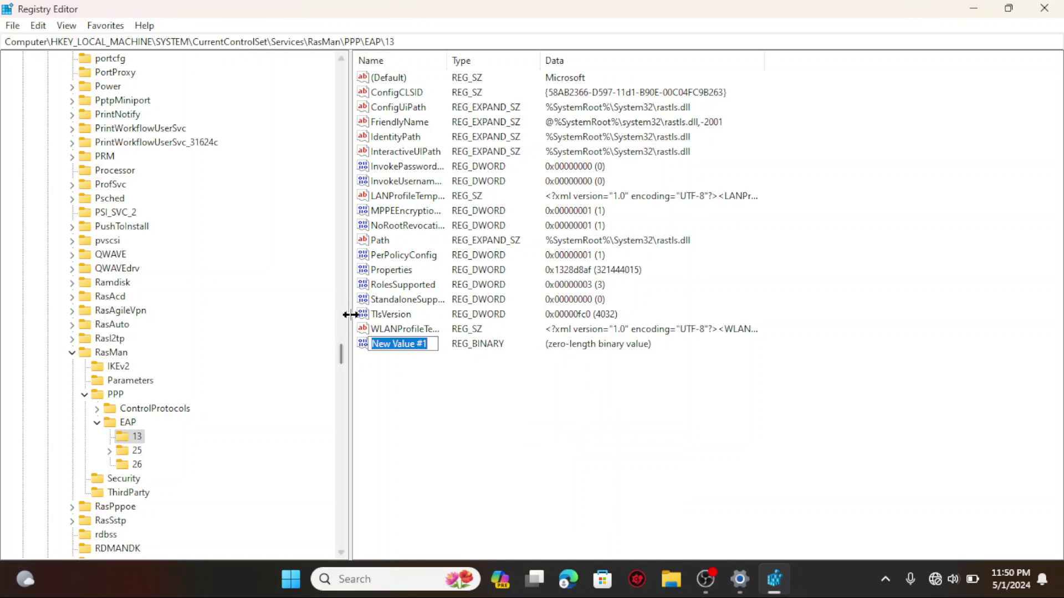
pyautogui.press('BackSpace')
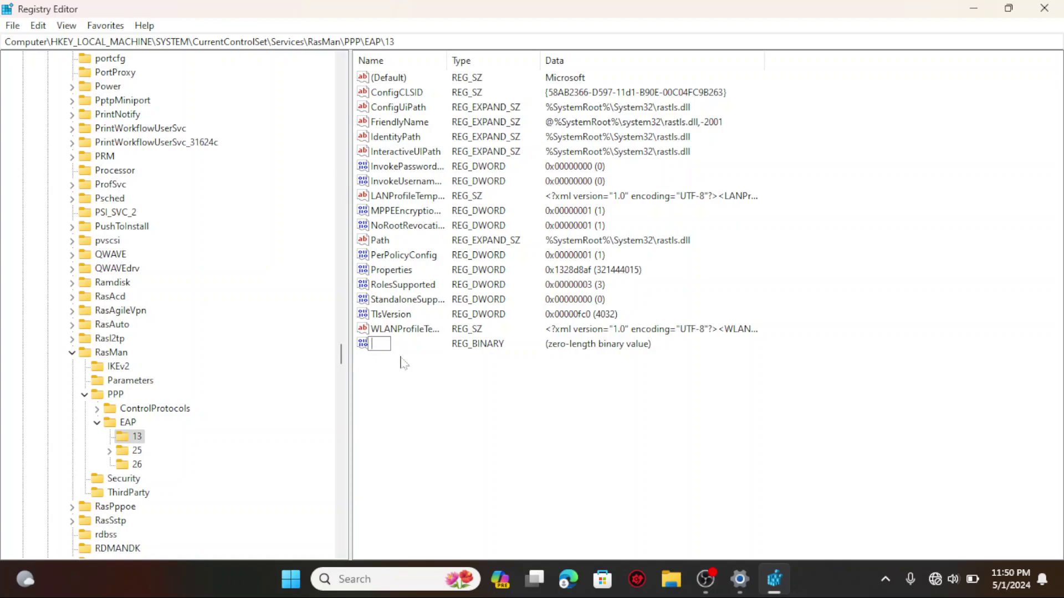
pyautogui.write('Tl')
pyautogui.write('Version')
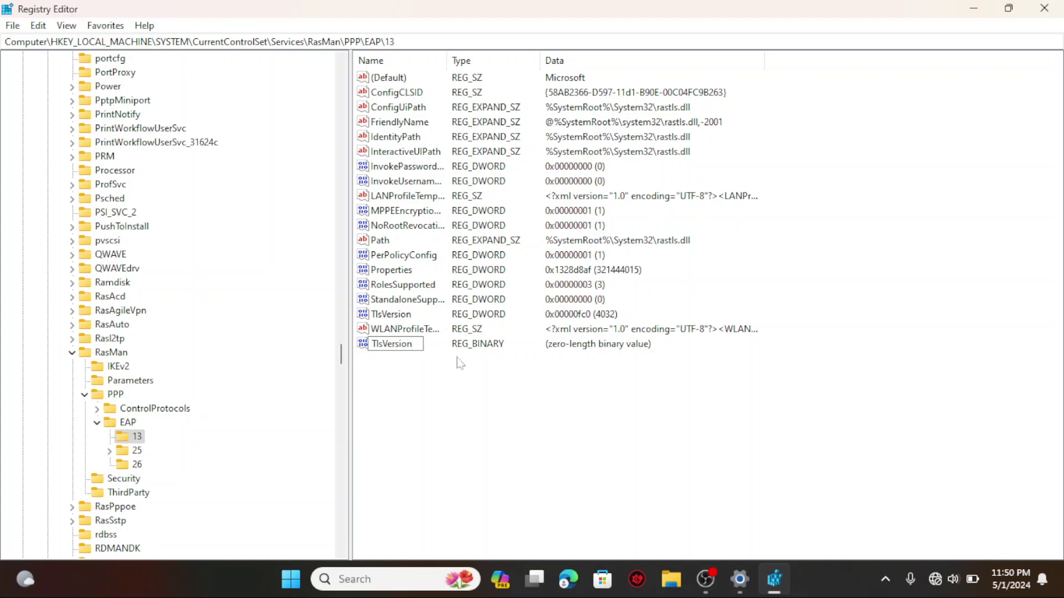
pyautogui.press('BackSpace')
pyautogui.press('BackSpace')
pyautogui.press('BackSpace')
pyautogui.press('BackSpace')
pyautogui.press('BackSpace')
pyautogui.press('BackSpace')
pyautogui.press('BackSpace')
pyautogui.press('BackSpace')
pyautogui.press('BackSpace')
pyautogui.press('Return')
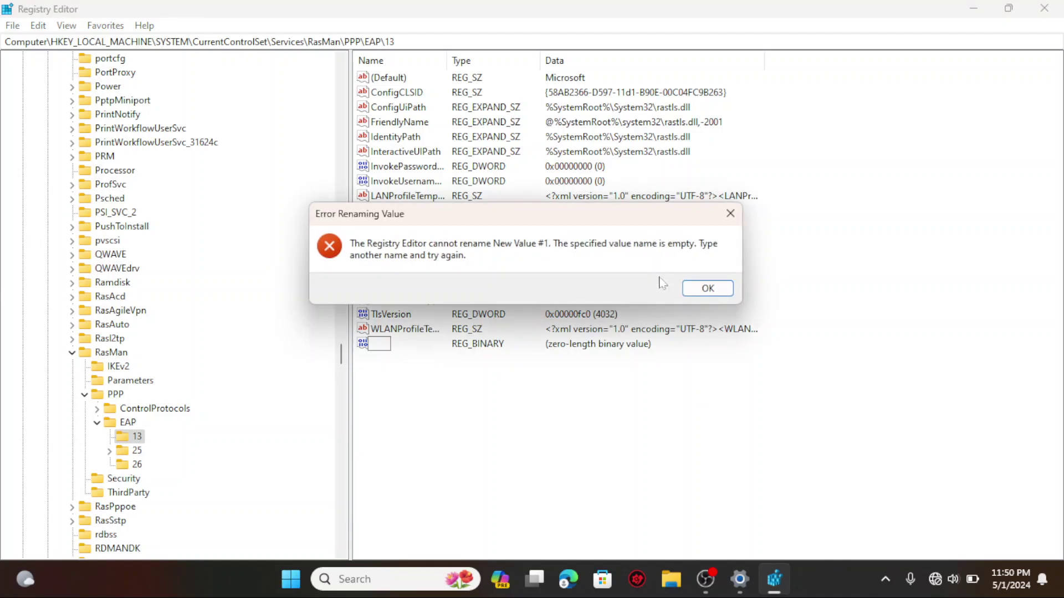
pyautogui.press('Return')
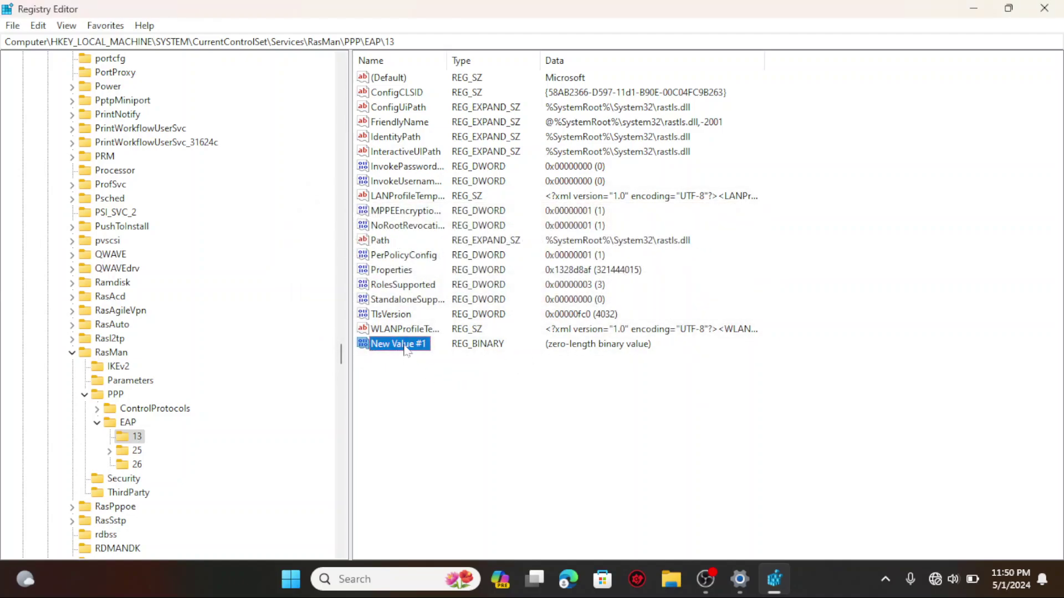
pyautogui.press('Delete')
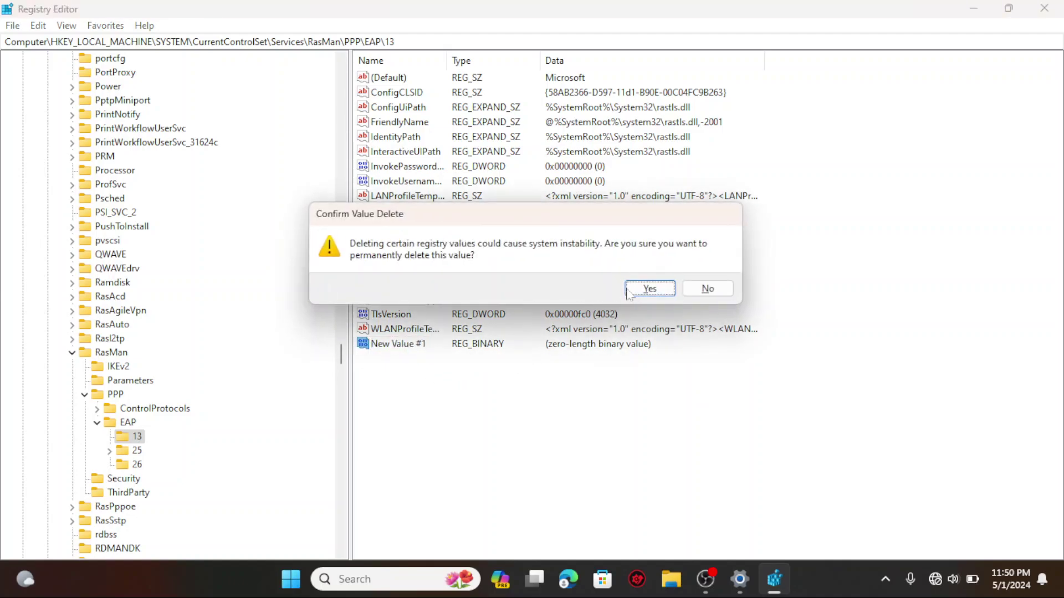
pyautogui.click(649, 289)
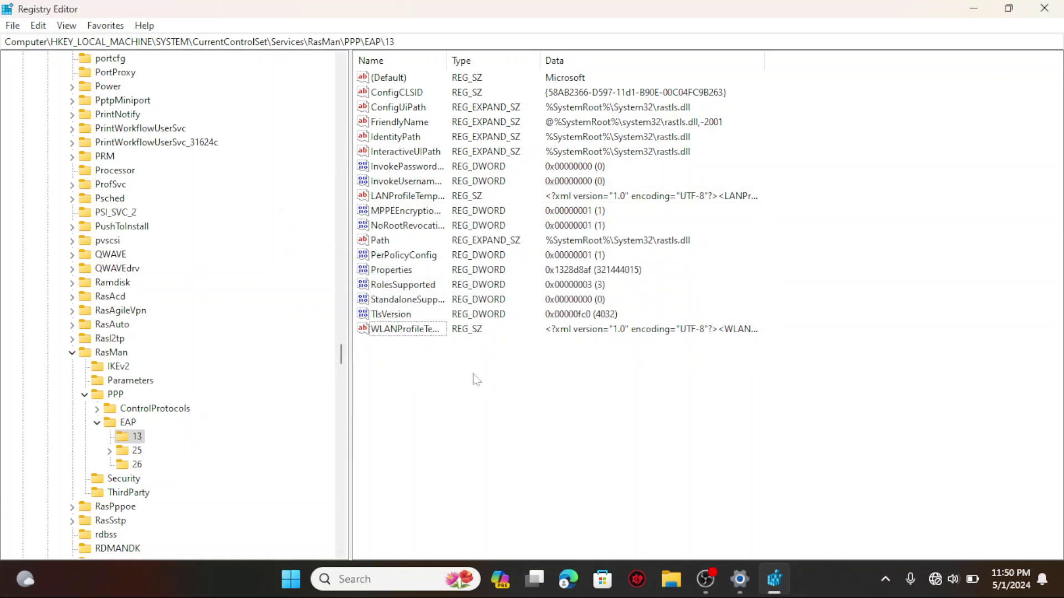
pyautogui.doubleClick(397, 315)
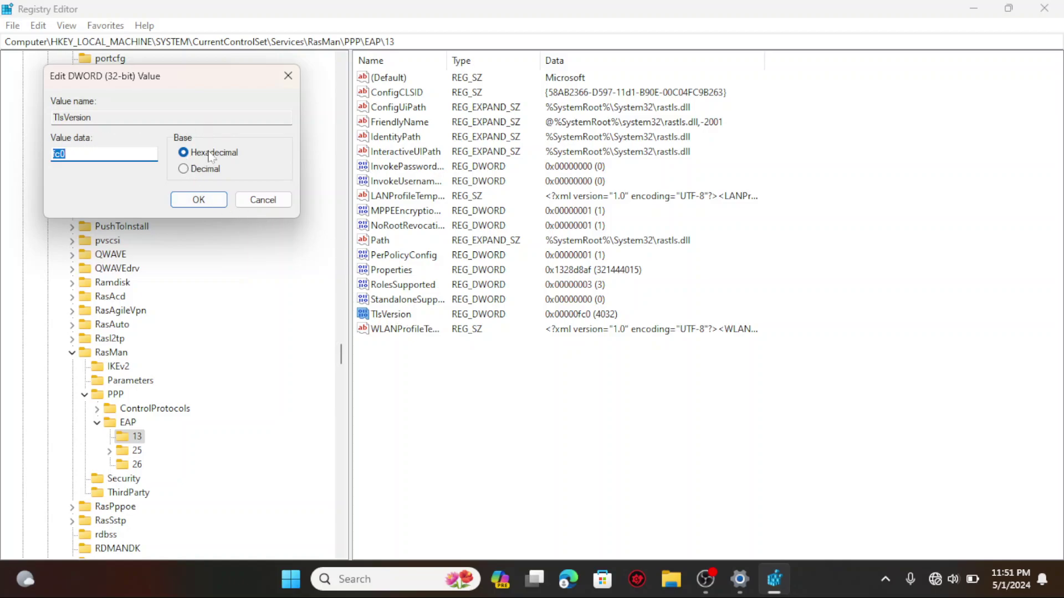
pyautogui.click(184, 170)
pyautogui.click(183, 153)
pyautogui.click(65, 153)
pyautogui.click(183, 170)
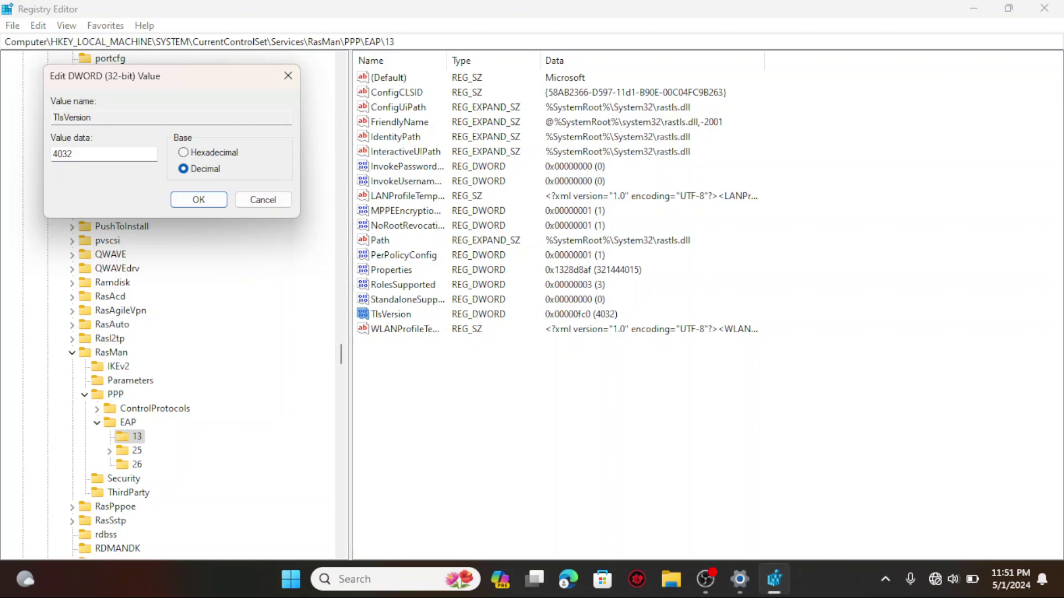
pyautogui.click(183, 152)
pyautogui.click(198, 199)
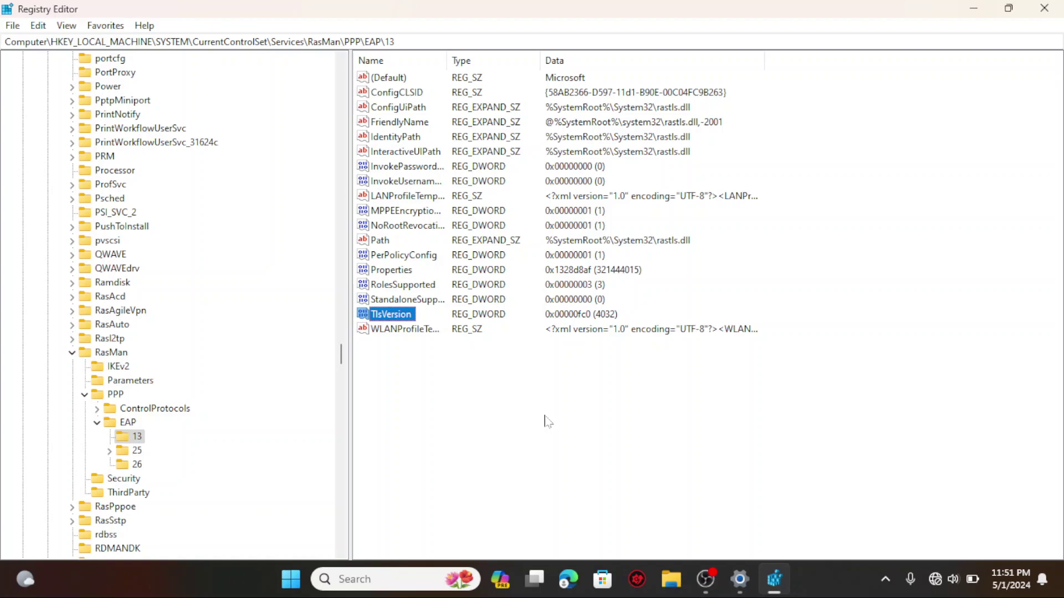
# Deselect the TlsVersion value and switch to the OBS Studio window
pyautogui.click(546, 421)
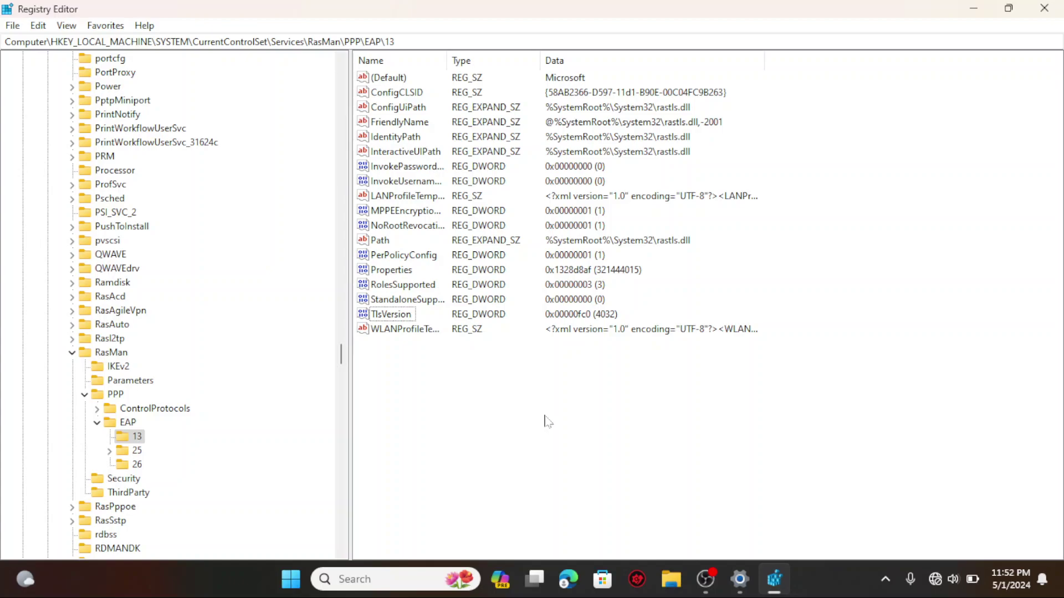
pyautogui.click(709, 581)
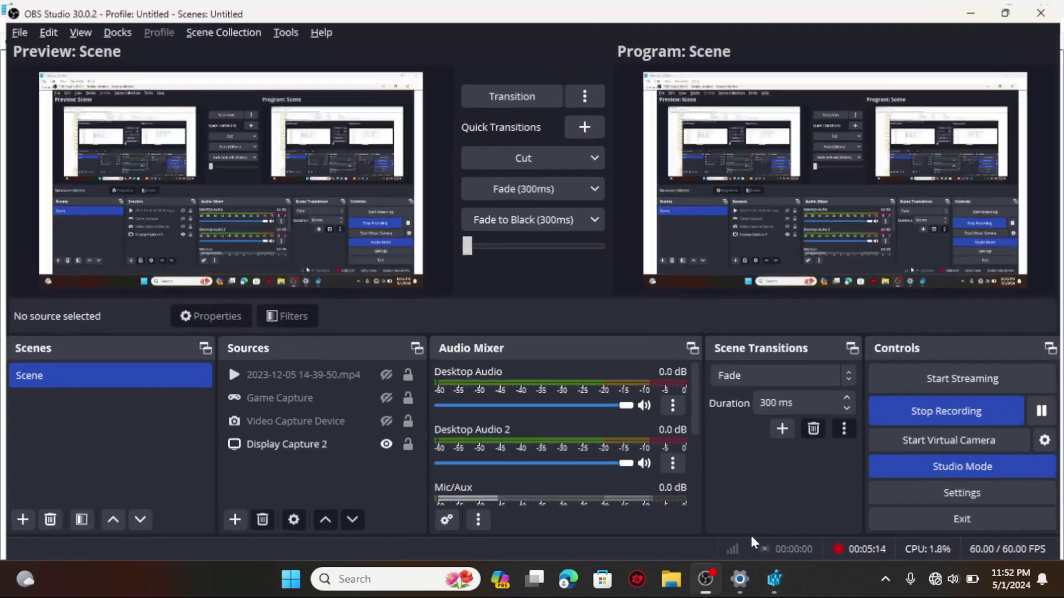